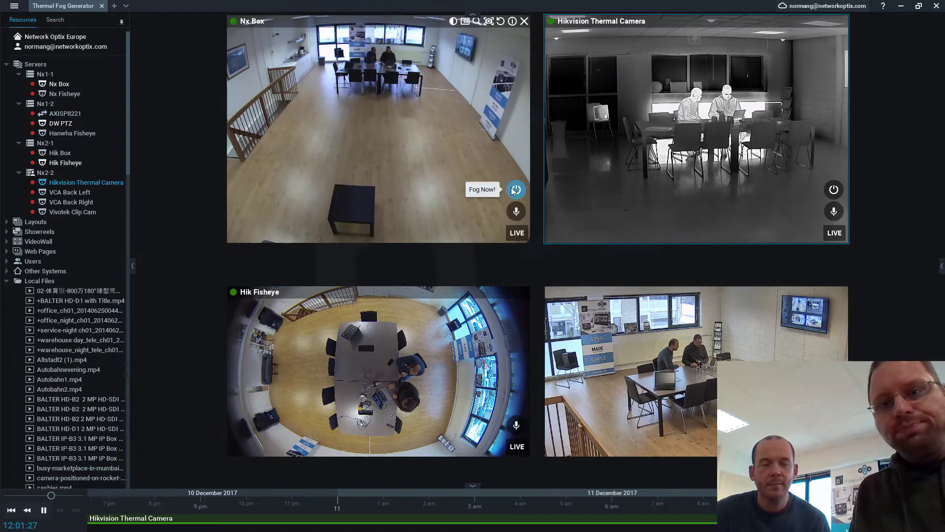
Open Nx Box's camera rules and view the Soft Trigger rule's two target cameras
right_click(466, 178)
click(512, 315)
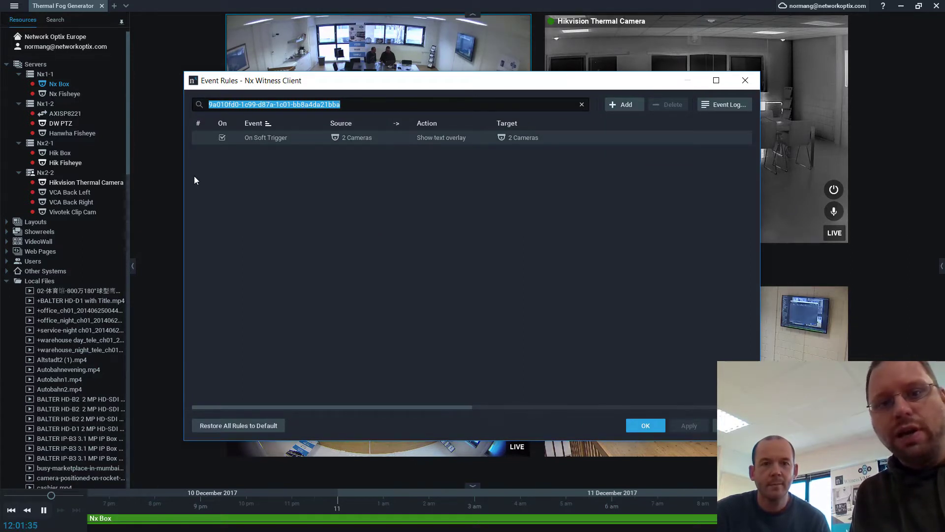
click(248, 139)
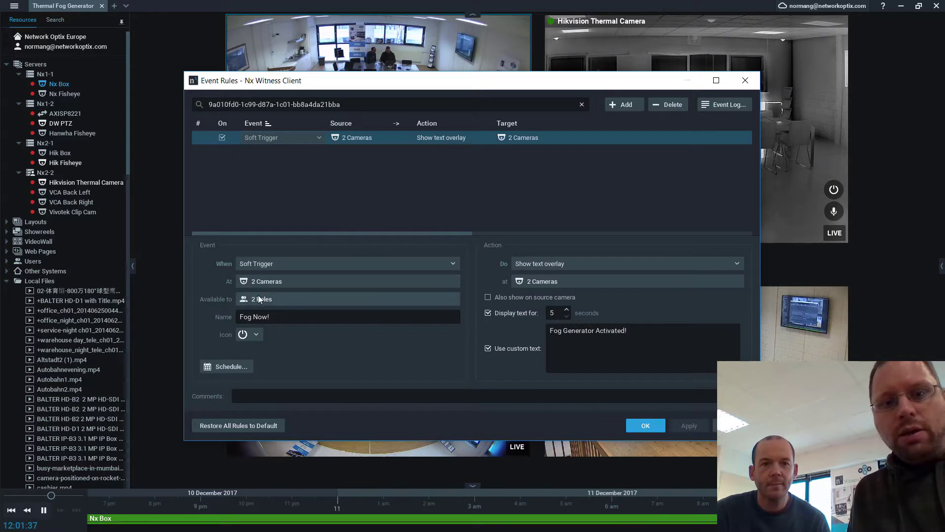
click(263, 282)
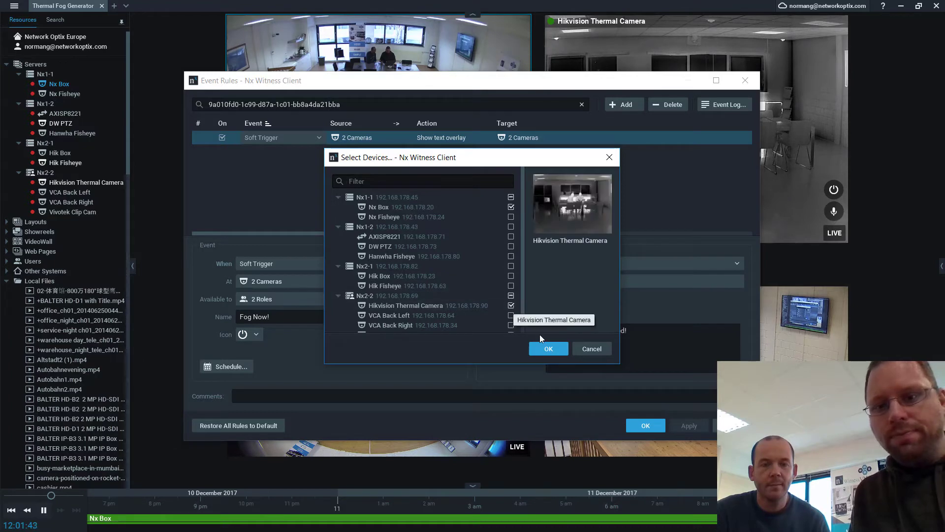
Confirm Nx Box and thermal camera, keep the power icon, and close Event Rules
click(544, 347)
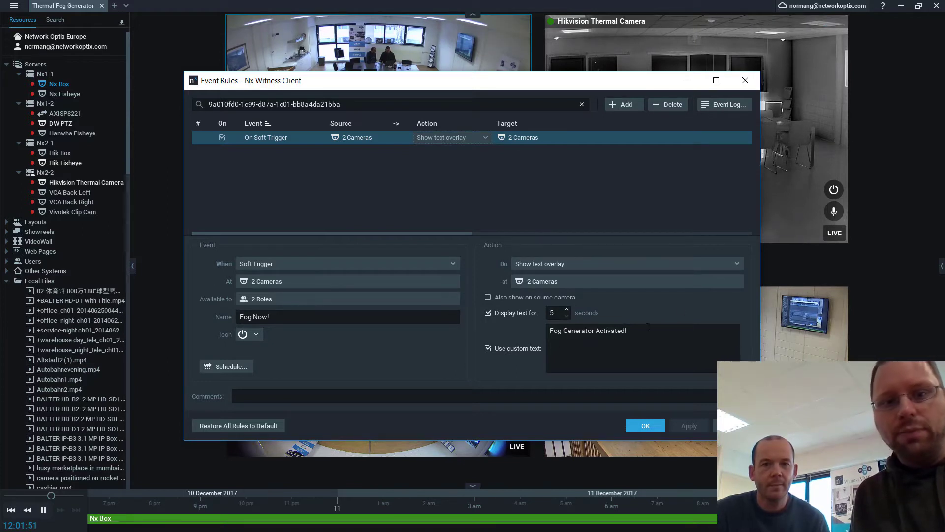
click(251, 335)
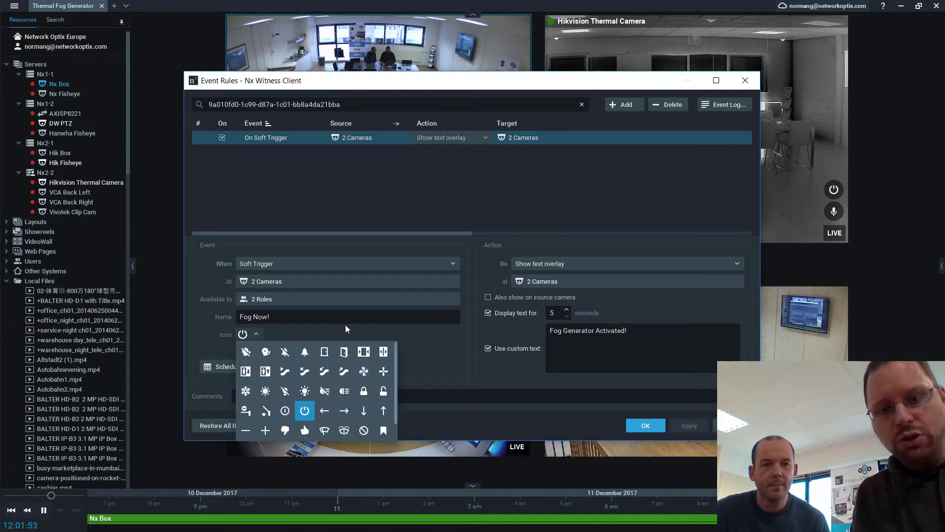
scroll(365, 394, down, 1)
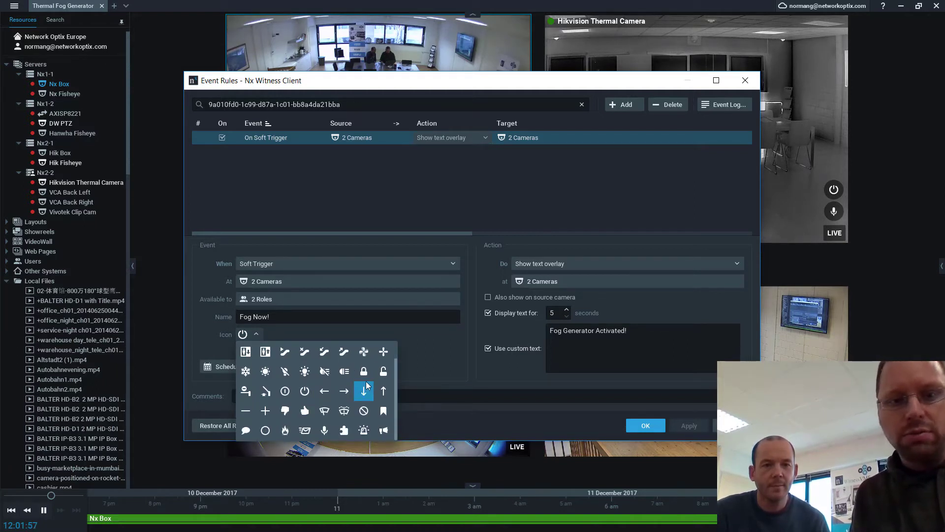
scroll(365, 382, up, 1)
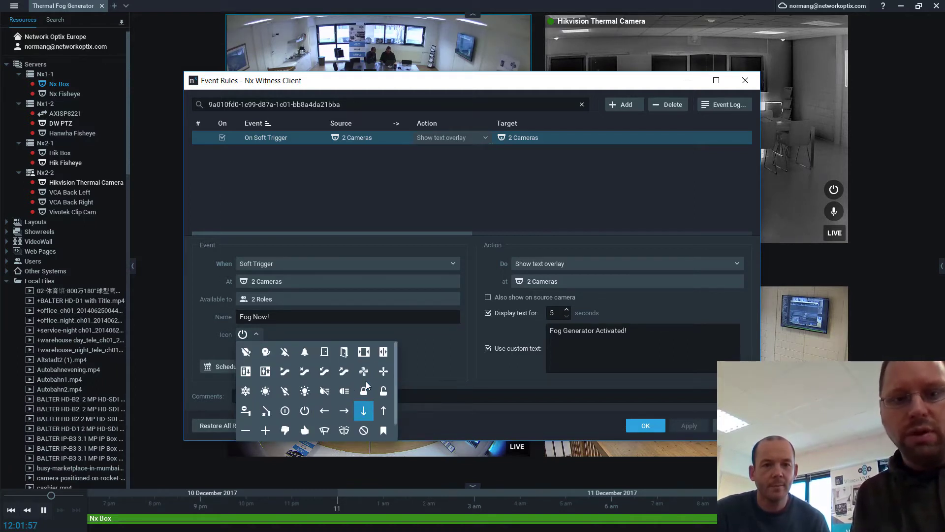
click(306, 411)
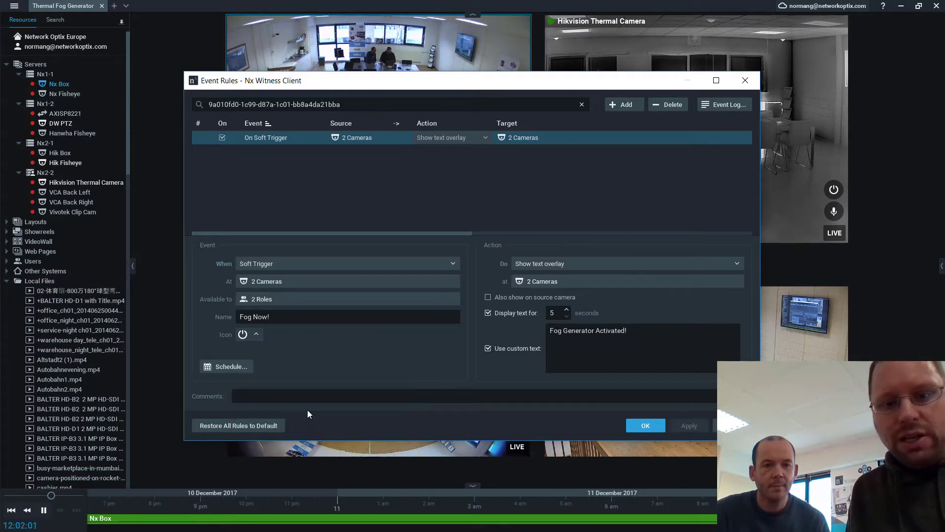
click(646, 425)
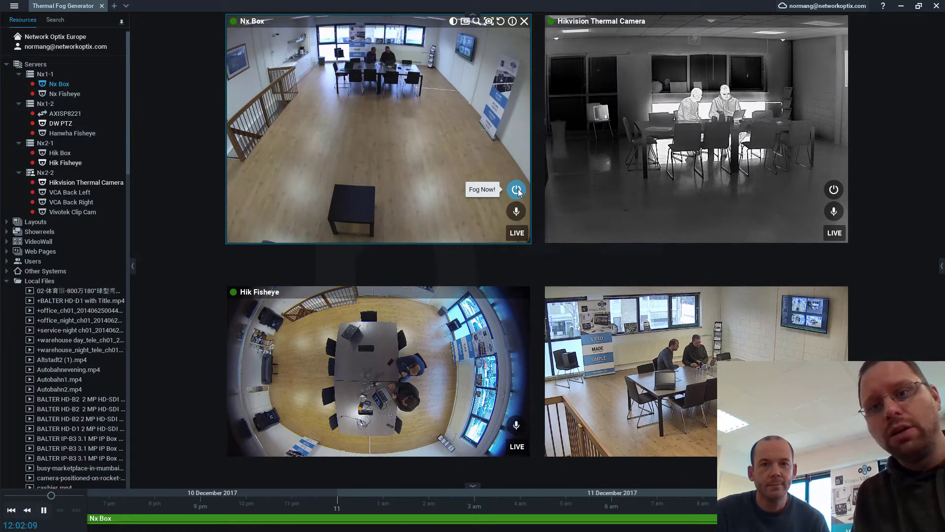
Activate the Fog Now soft trigger on the Nx Box tile
click(517, 191)
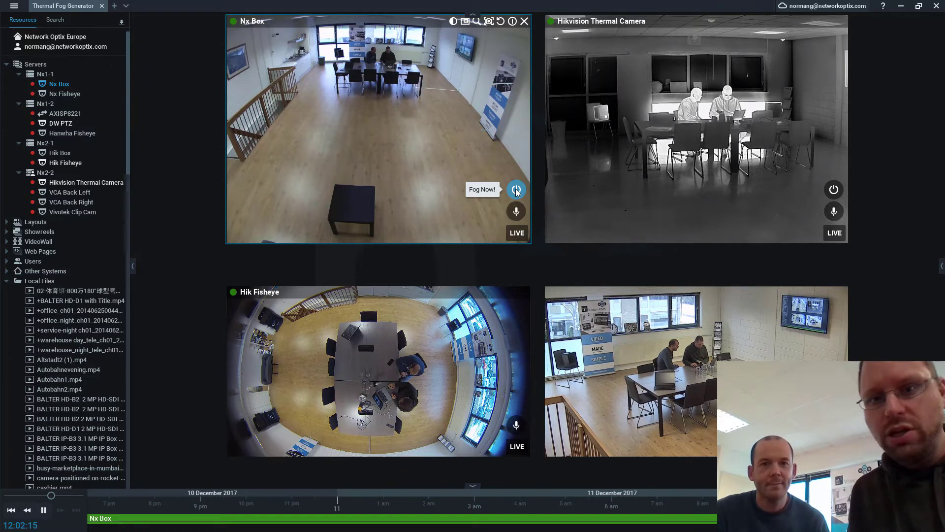
click(516, 190)
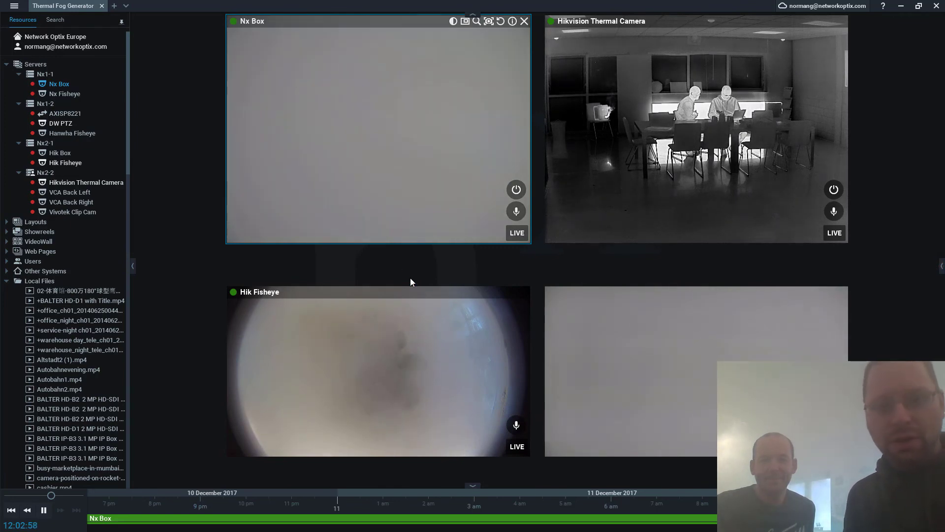
Minimize Nx Witness Client to reveal the Nx logo desktop
click(902, 7)
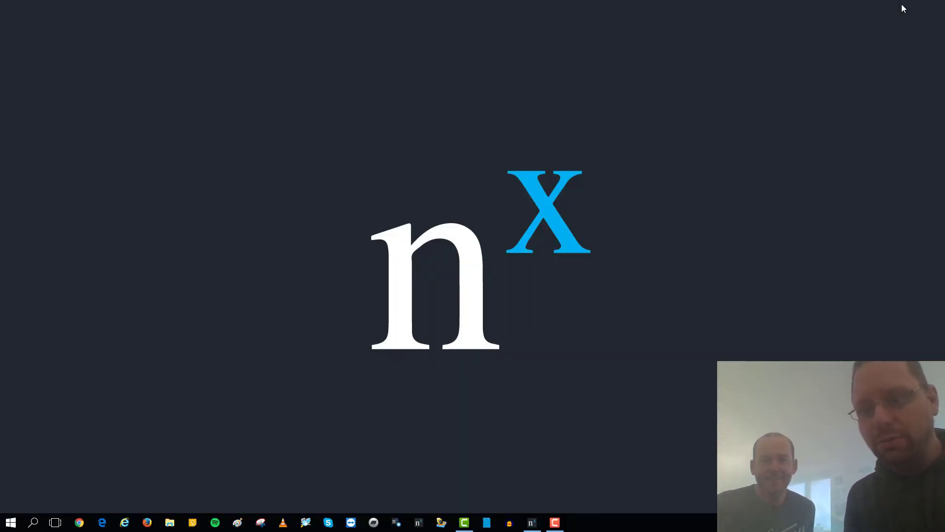